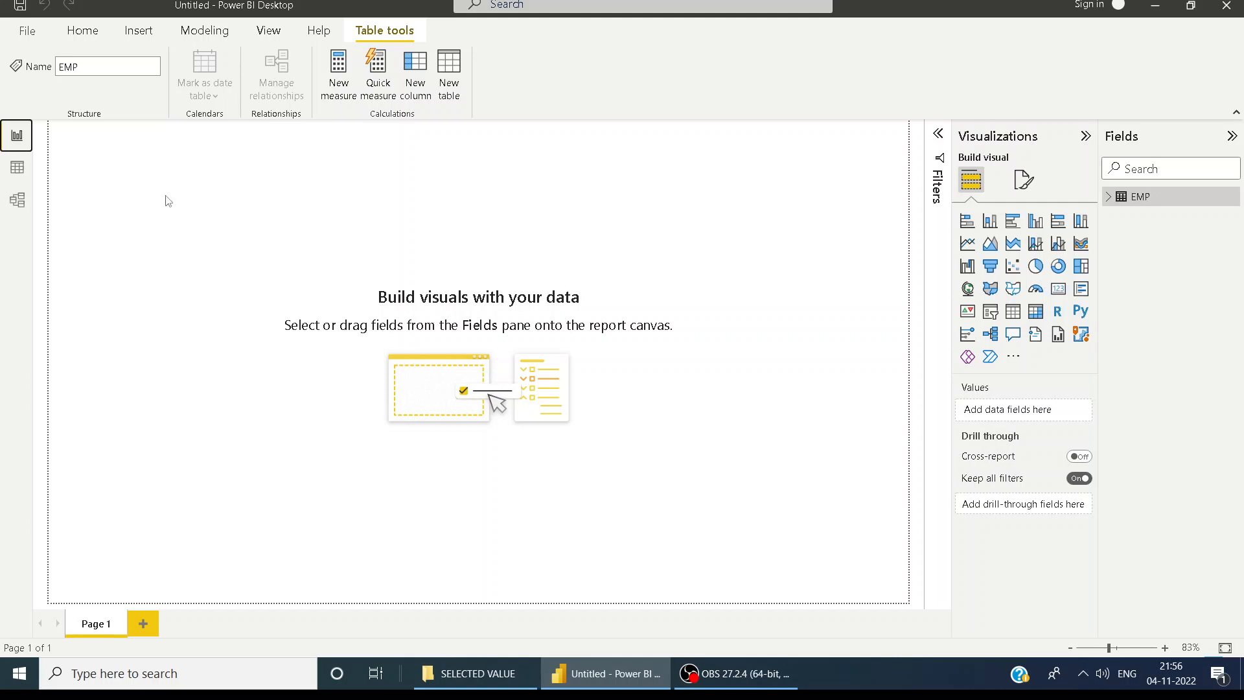
Review the EMP table's data, then add a slicer on the Dept field to the report page.
left_click(24, 178)
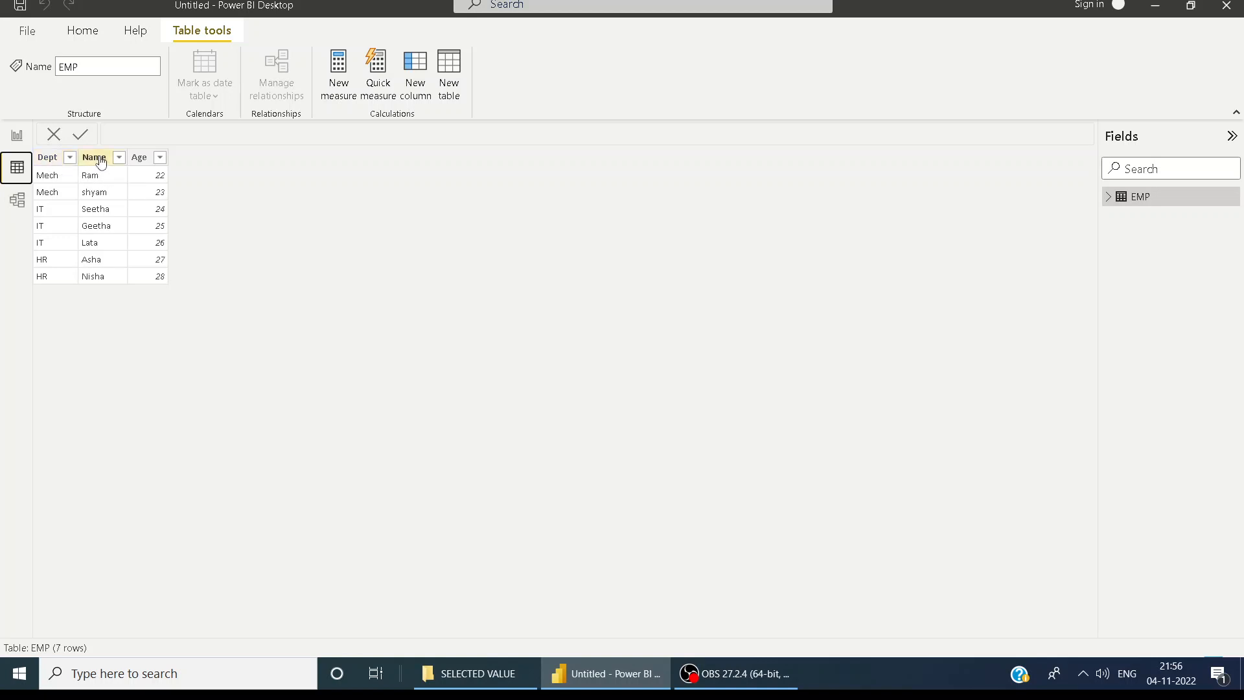
left_click(22, 141)
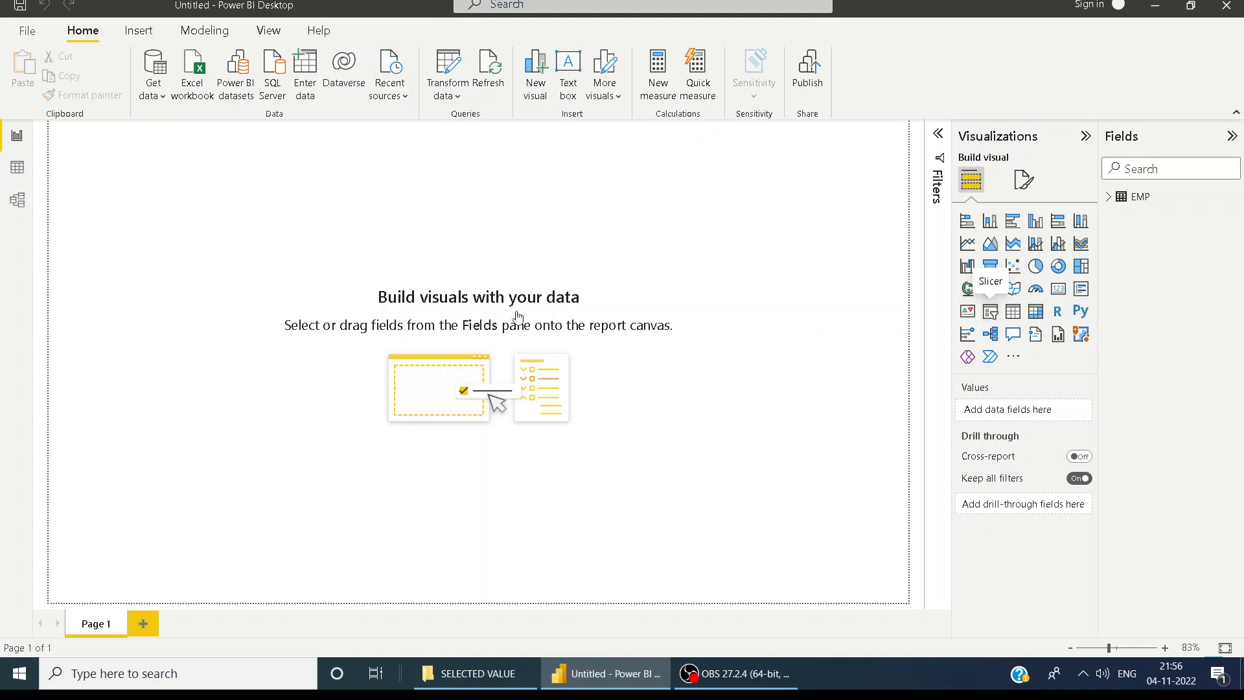
left_click(991, 317)
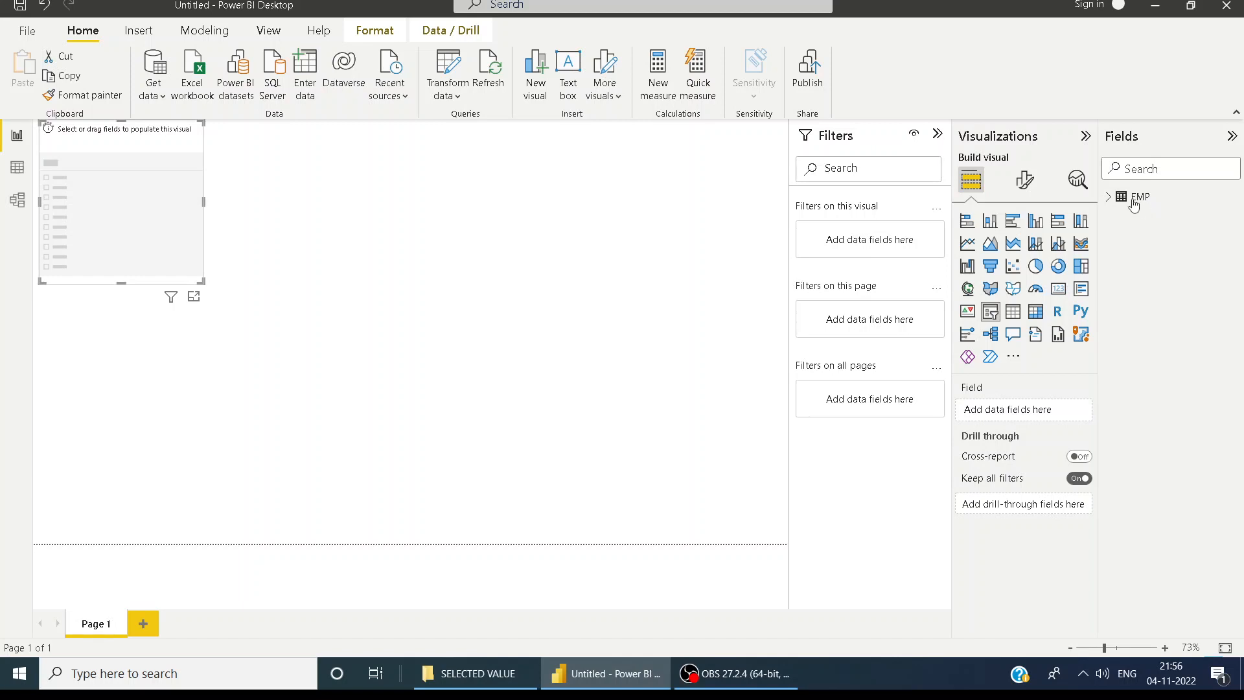
left_click(1112, 201)
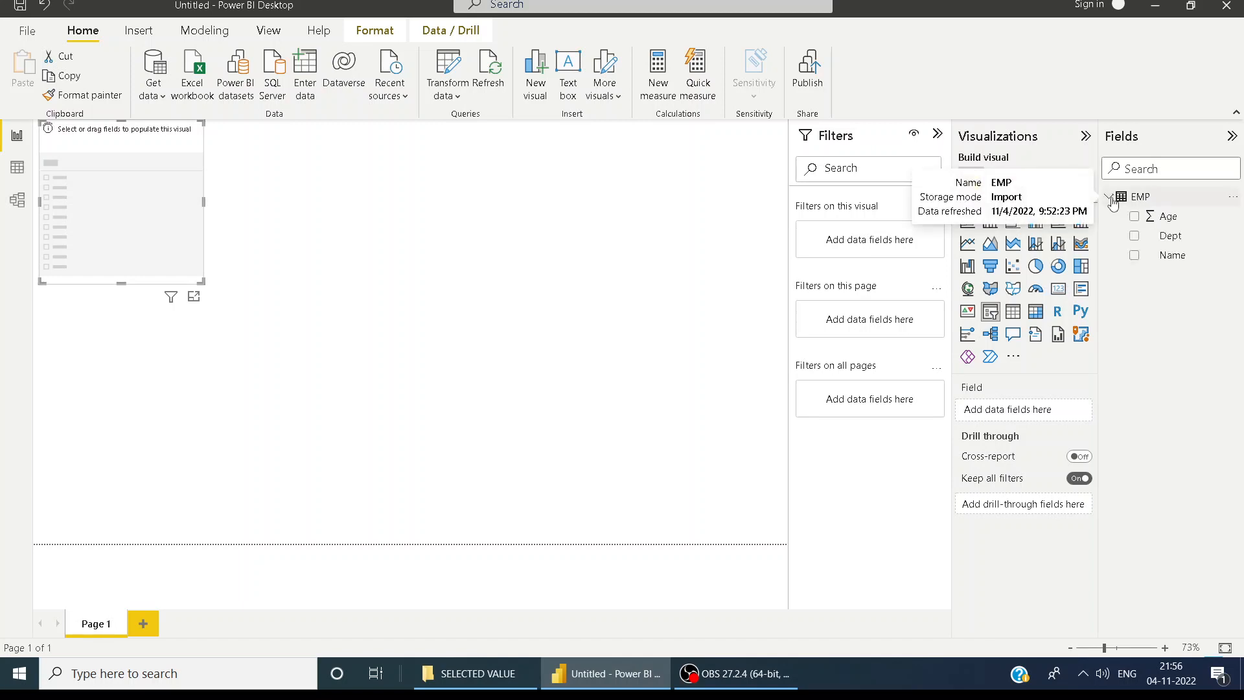
left_click_drag(1174, 245, 1005, 415)
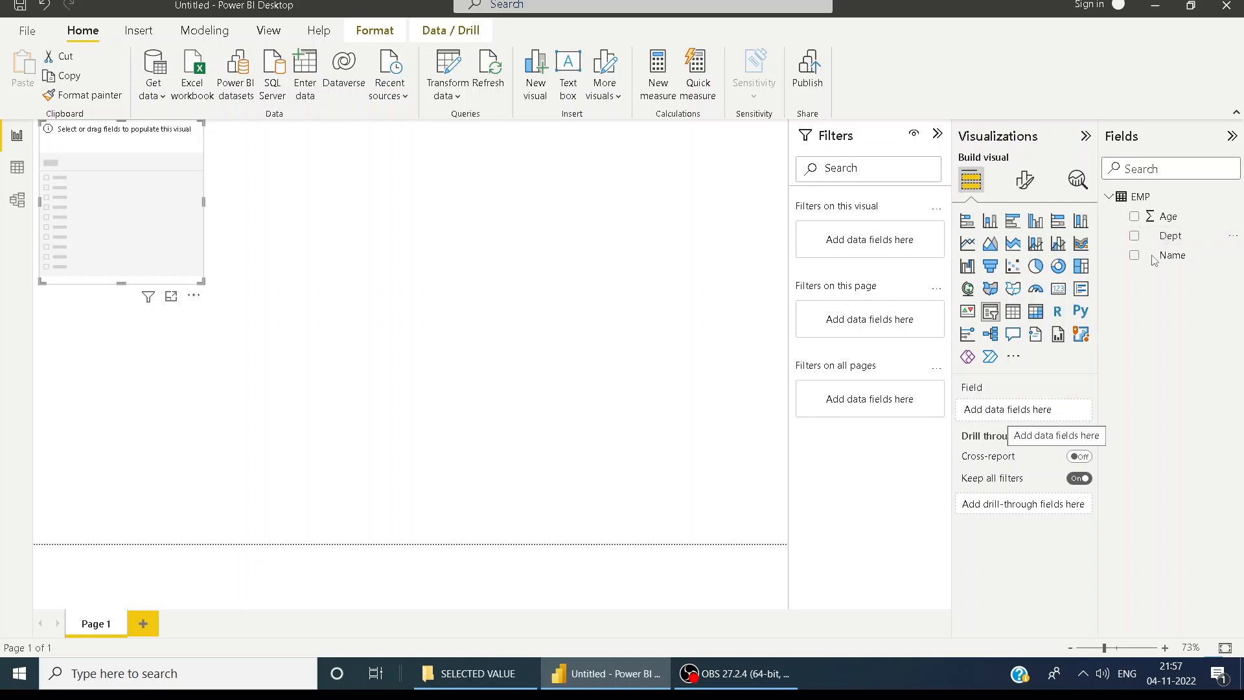
left_click_drag(1169, 239, 1007, 415)
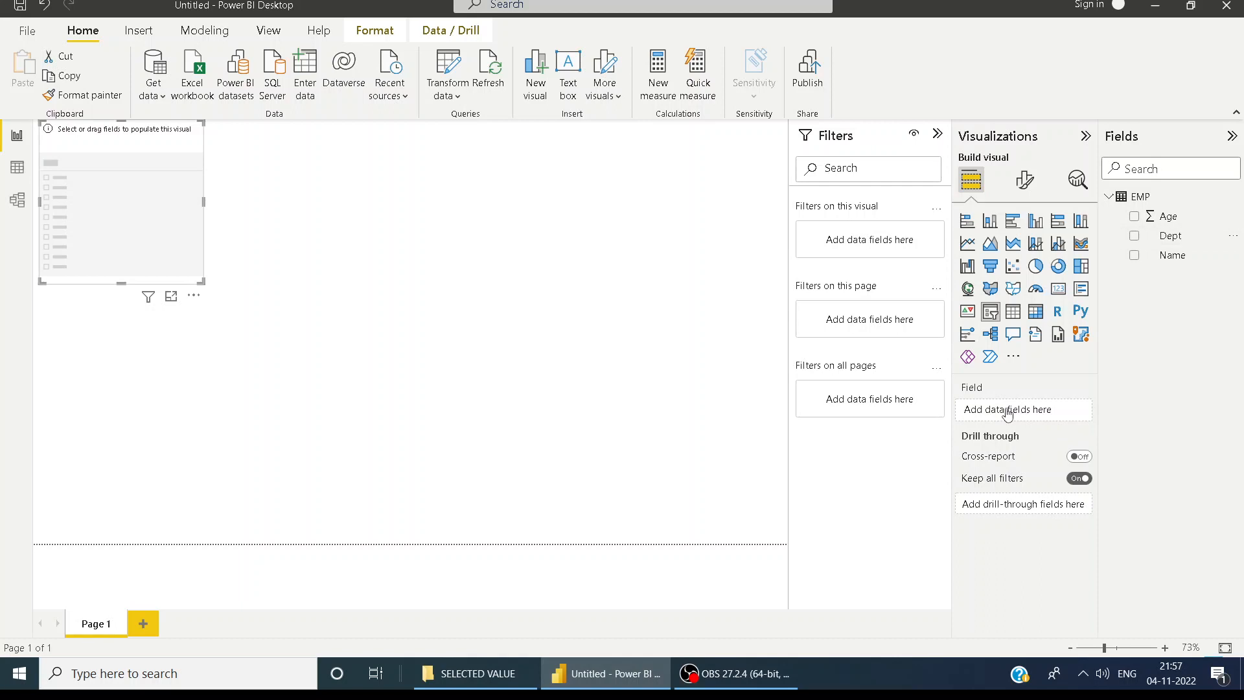
left_click(1150, 246)
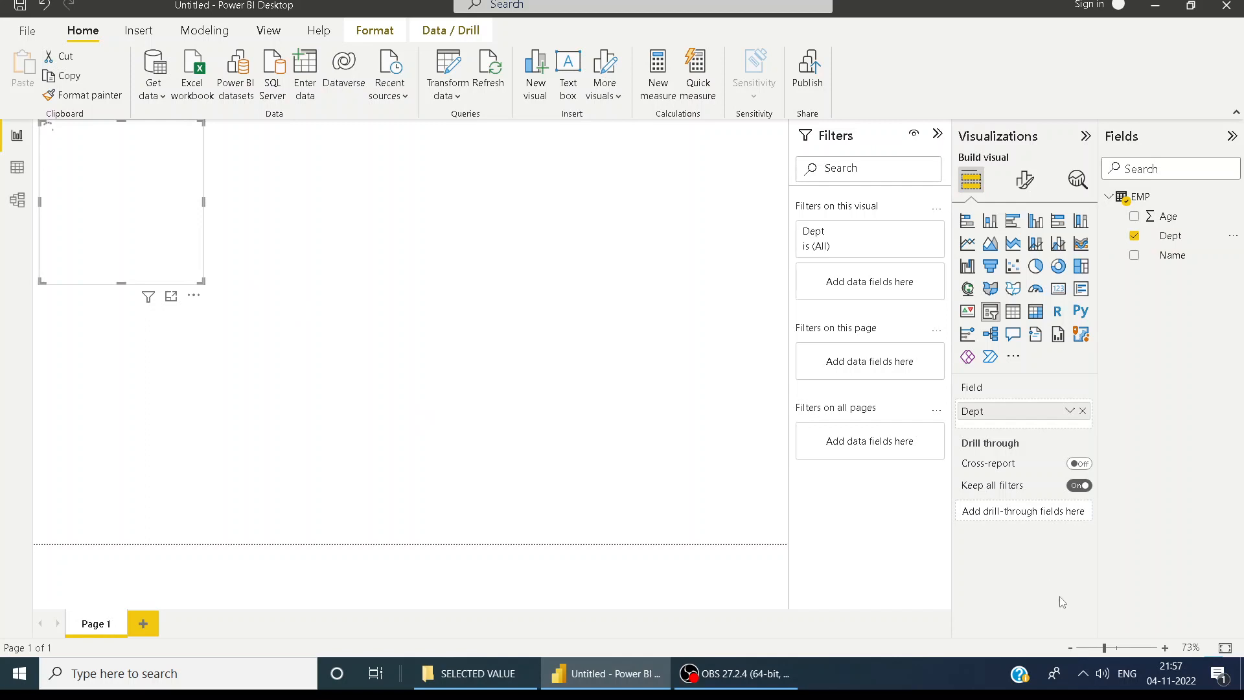
Reduce the Dept slicer's height to roughly half, keeping its width.
left_click_drag(1104, 648, 1114, 655)
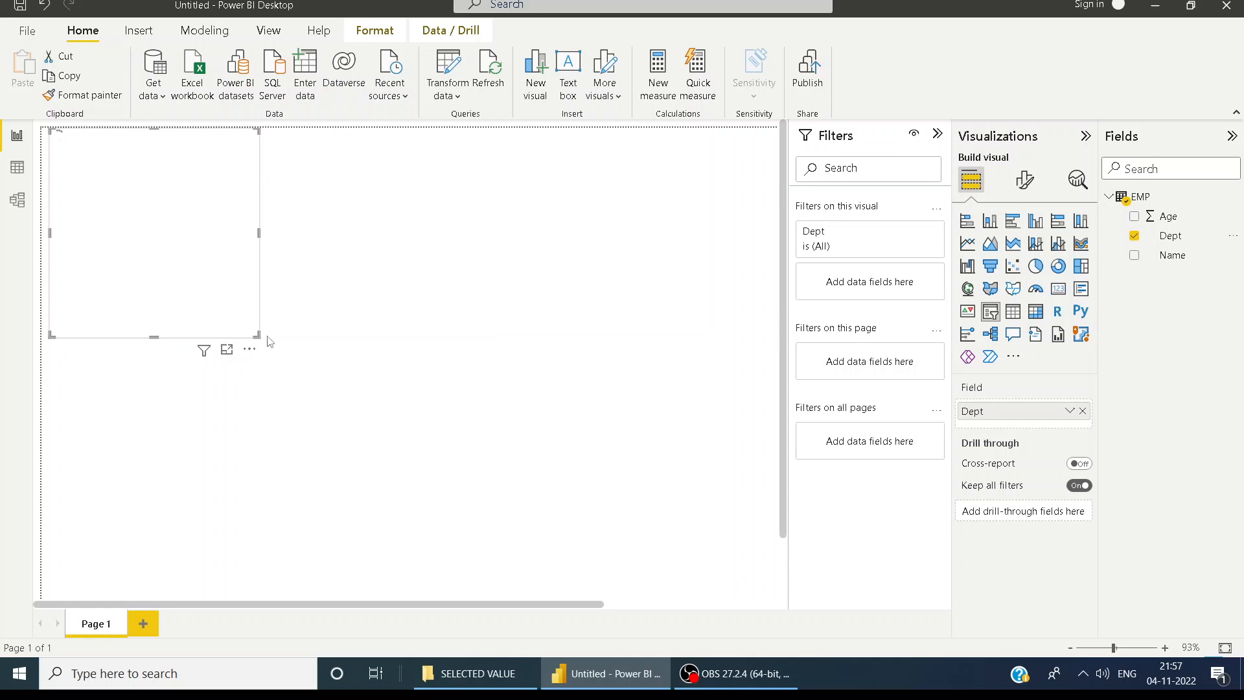
left_click(1157, 200)
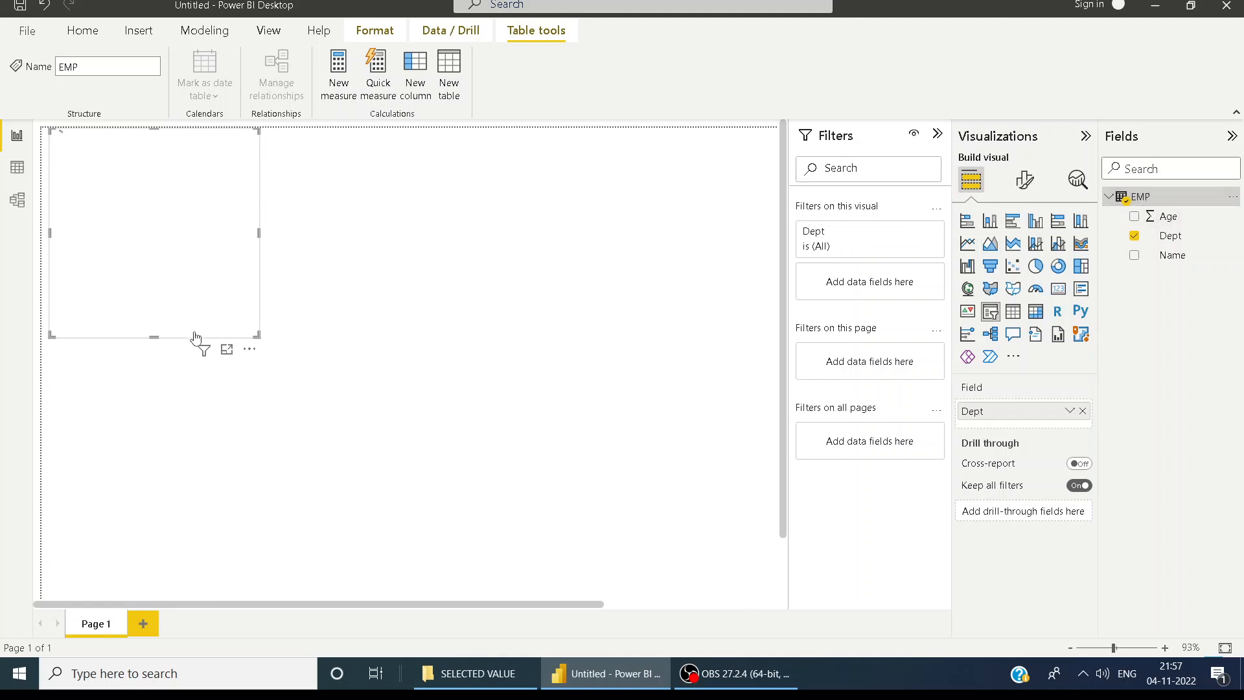
left_click_drag(155, 337, 192, 232)
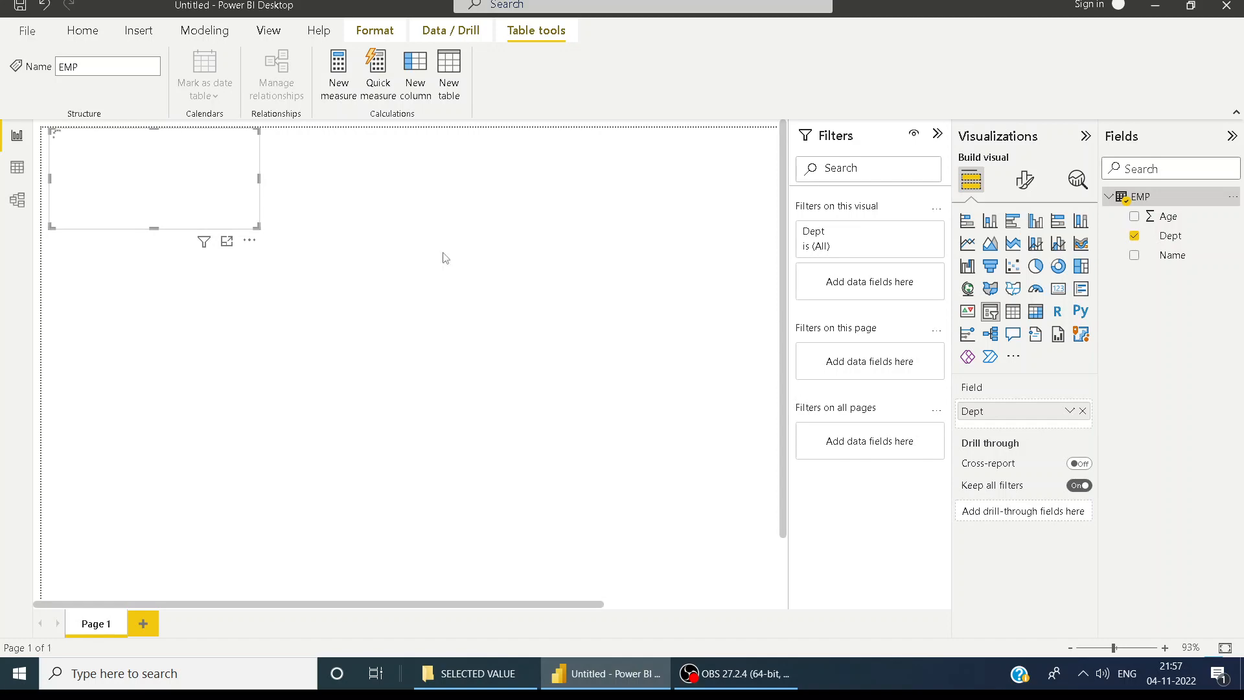
left_click(324, 208)
Create a new measure in the EMP table named Selected Value and begin its formula with the SELECTEDVALUE function.
left_click(20, 173)
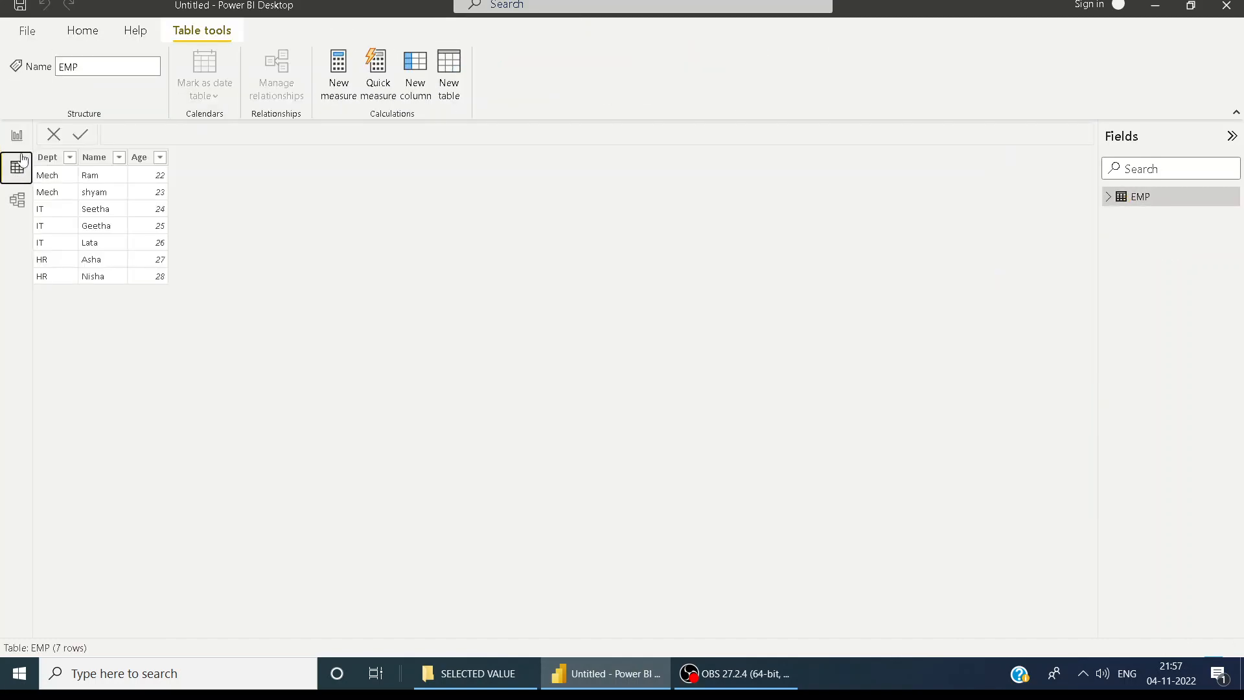
left_click(17, 136)
left_click(1136, 198)
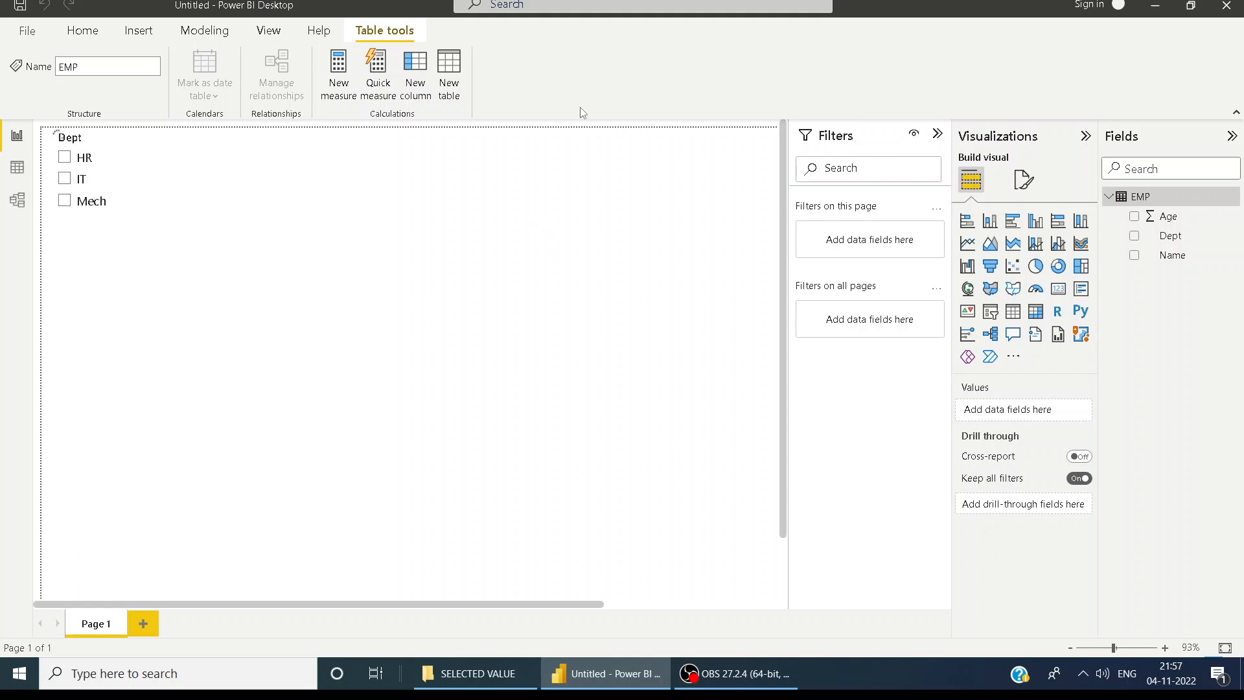
left_click(347, 92)
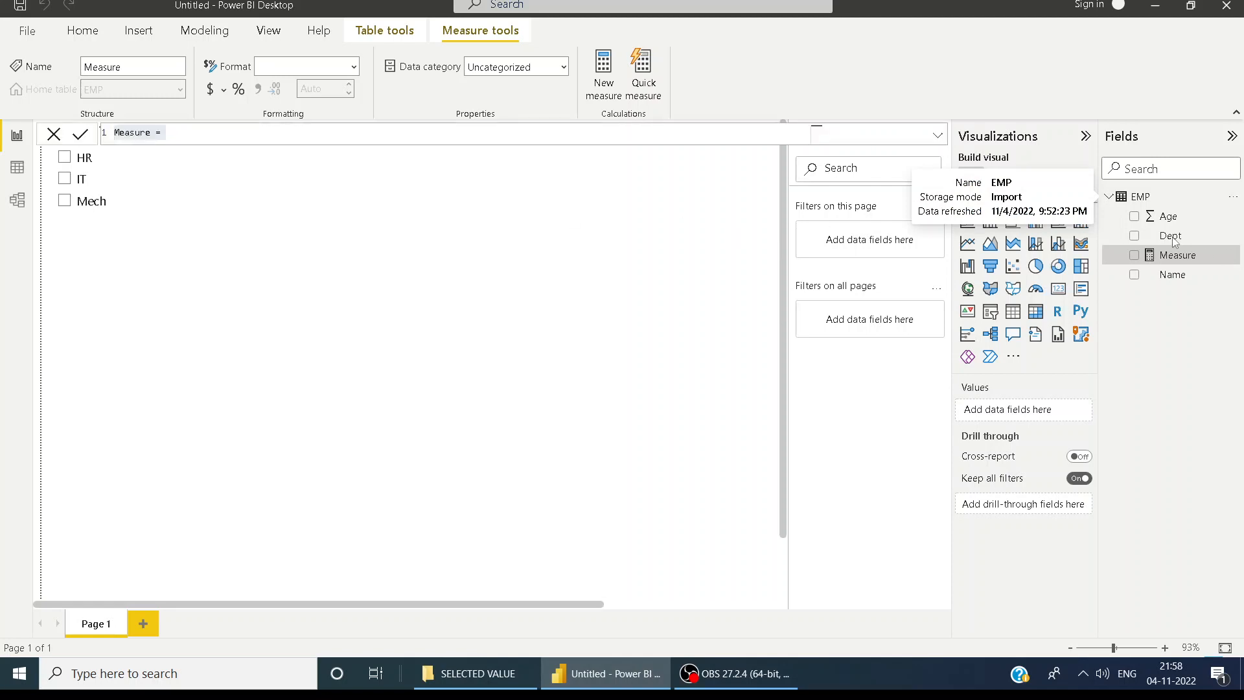
key("BackSpace")
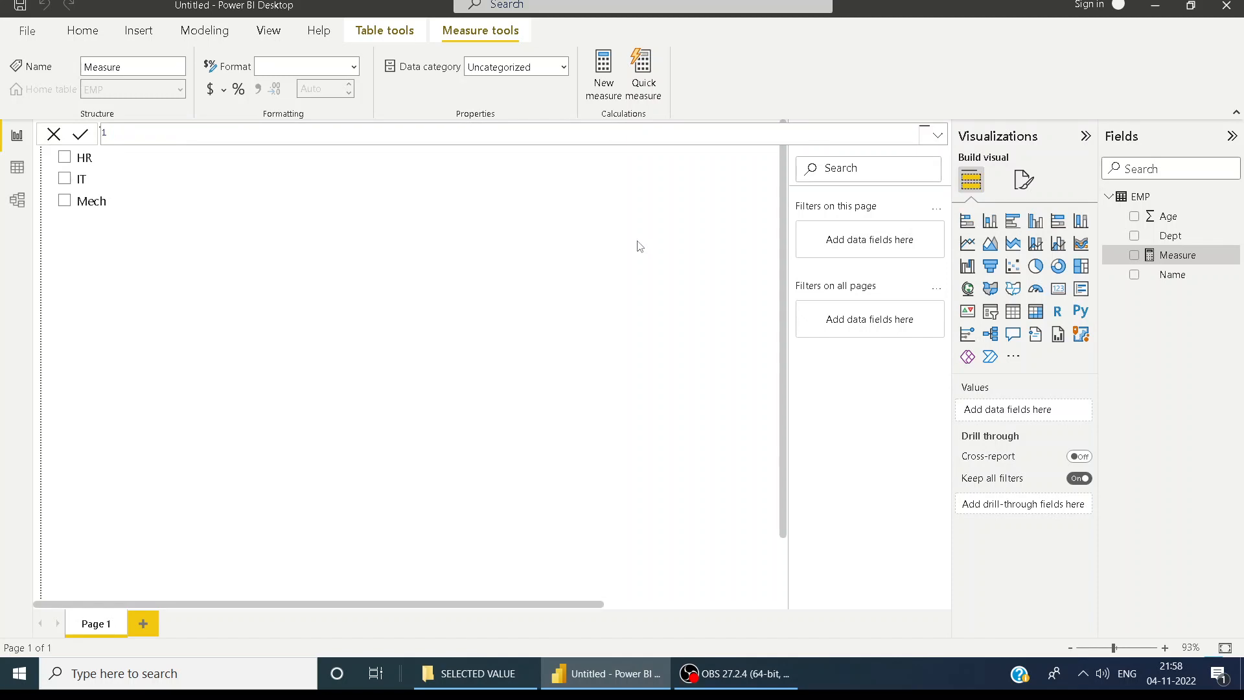
type("Selected Value=Selec")
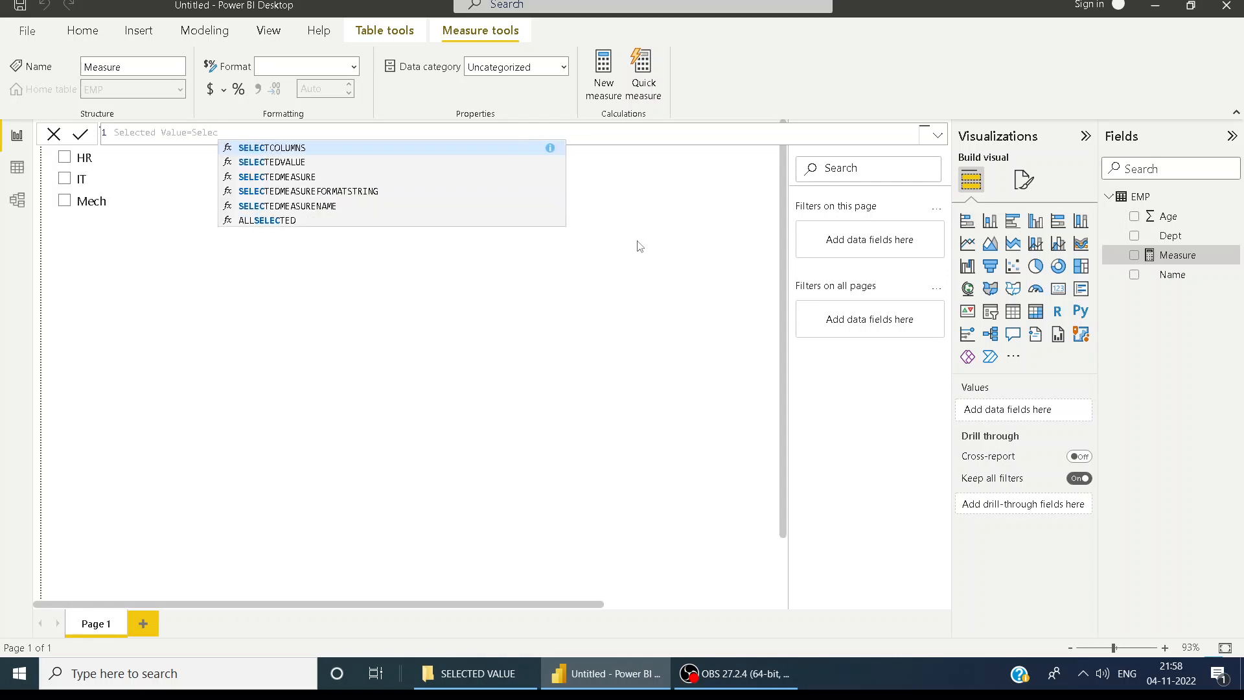
key("Down")
key("Down")
key("Up")
key("Up")
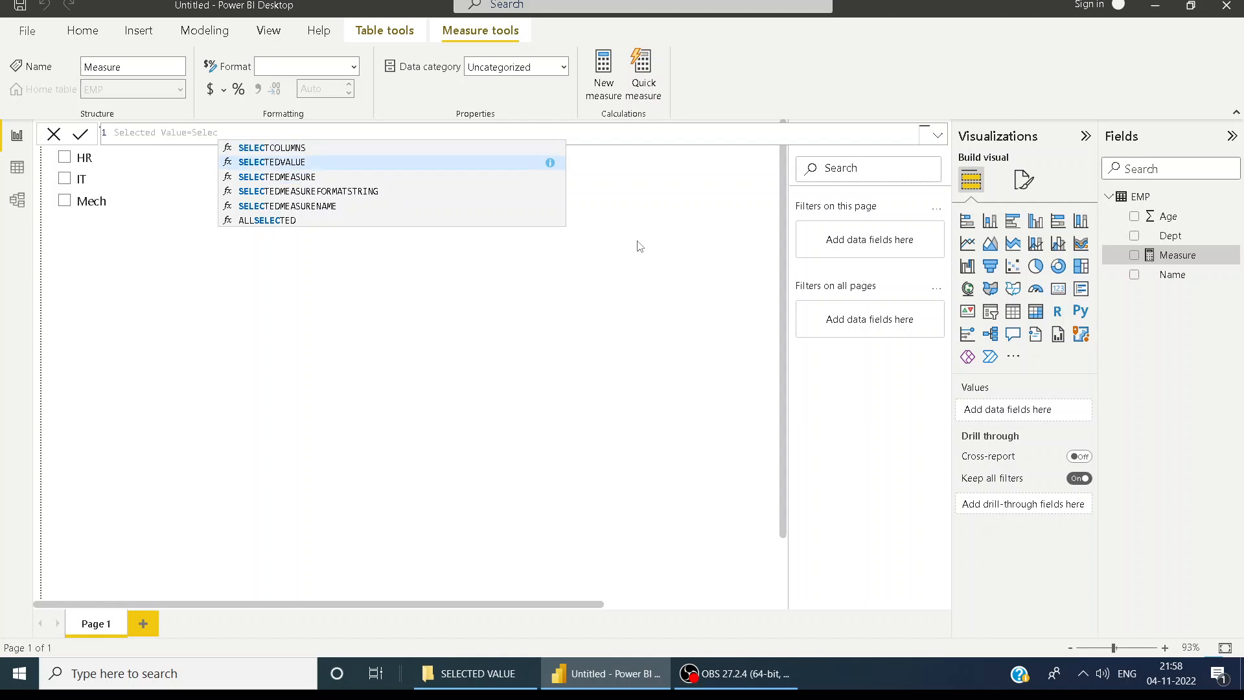
key("Down")
key("Tab")
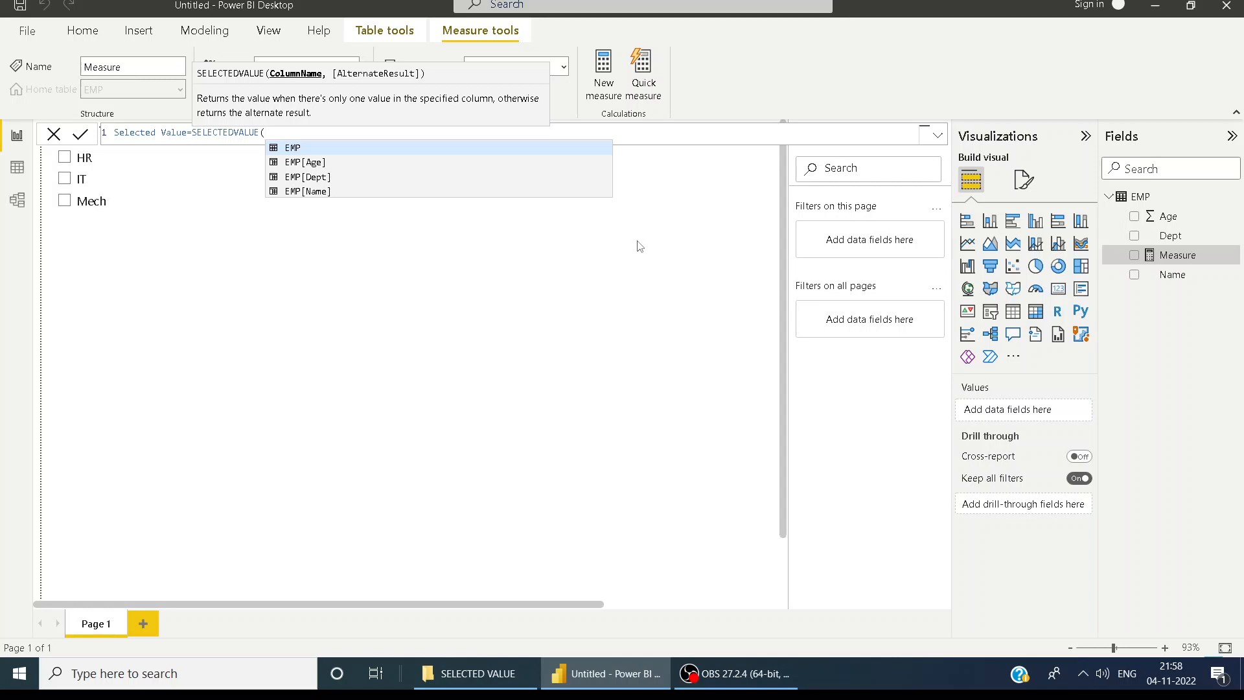
Complete the SELECTEDVALUE formula with the column EMP[Dept] and the alternate result "Please Select Dept".
key("Down")
key("Down")
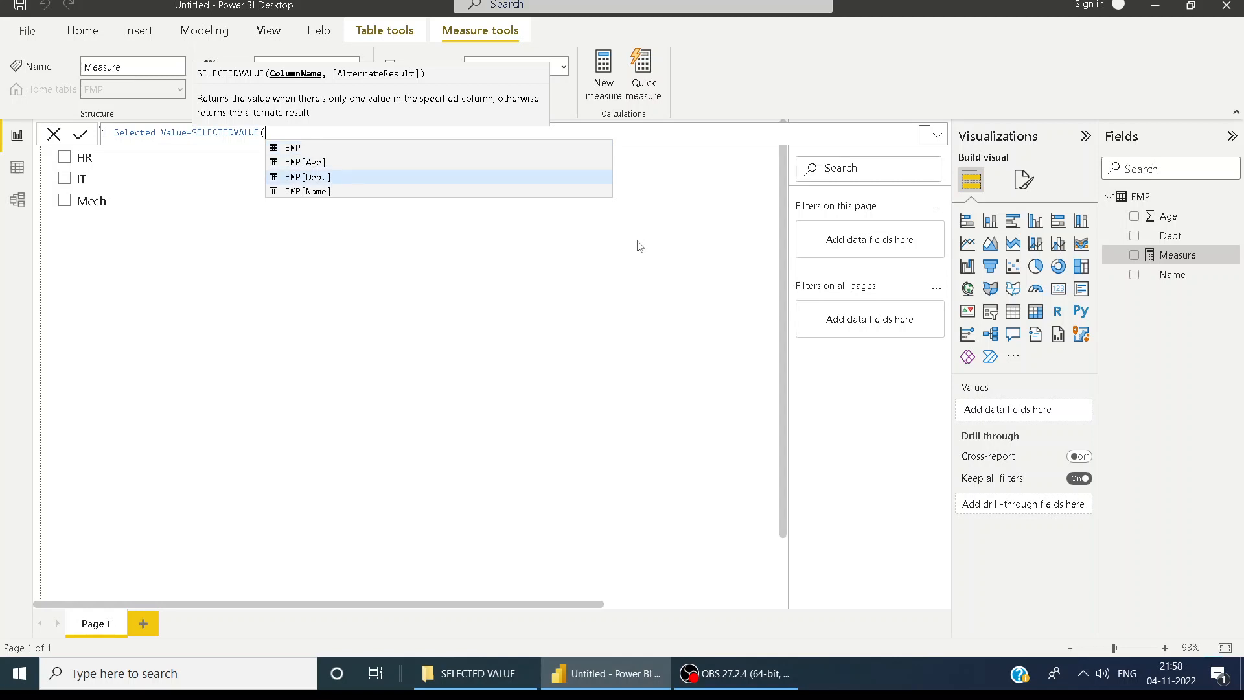
key("Tab")
type(",")
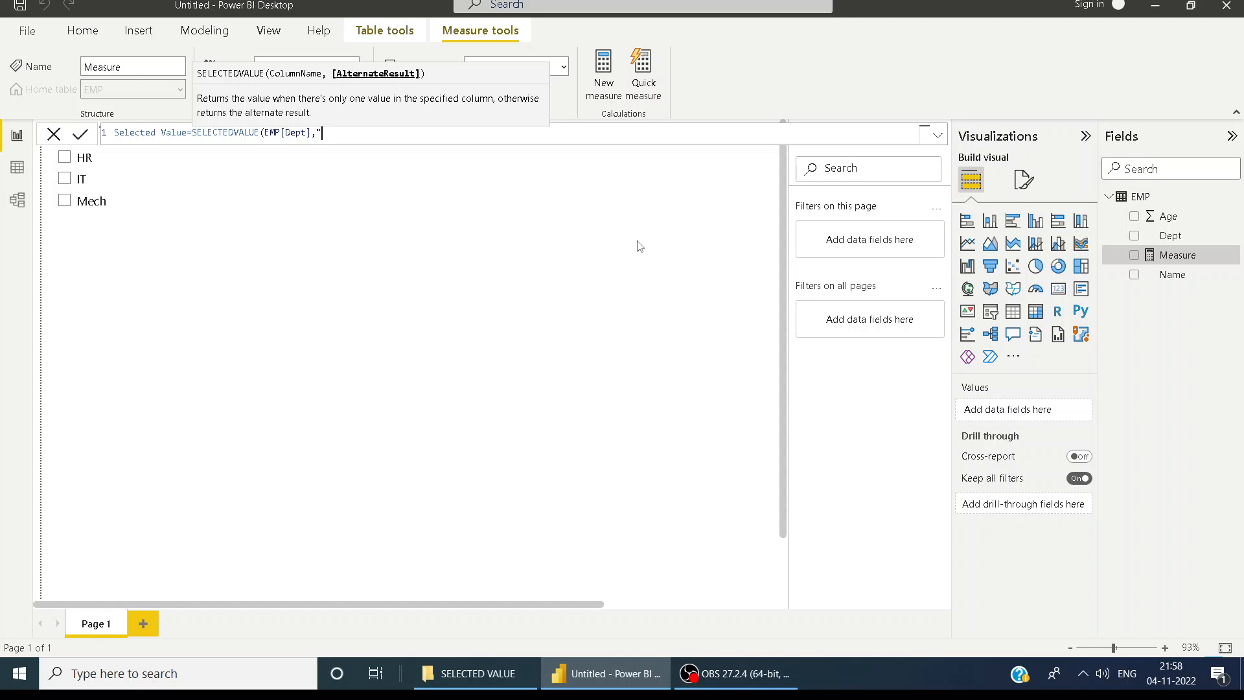
type("\"Please Select Dept\")")
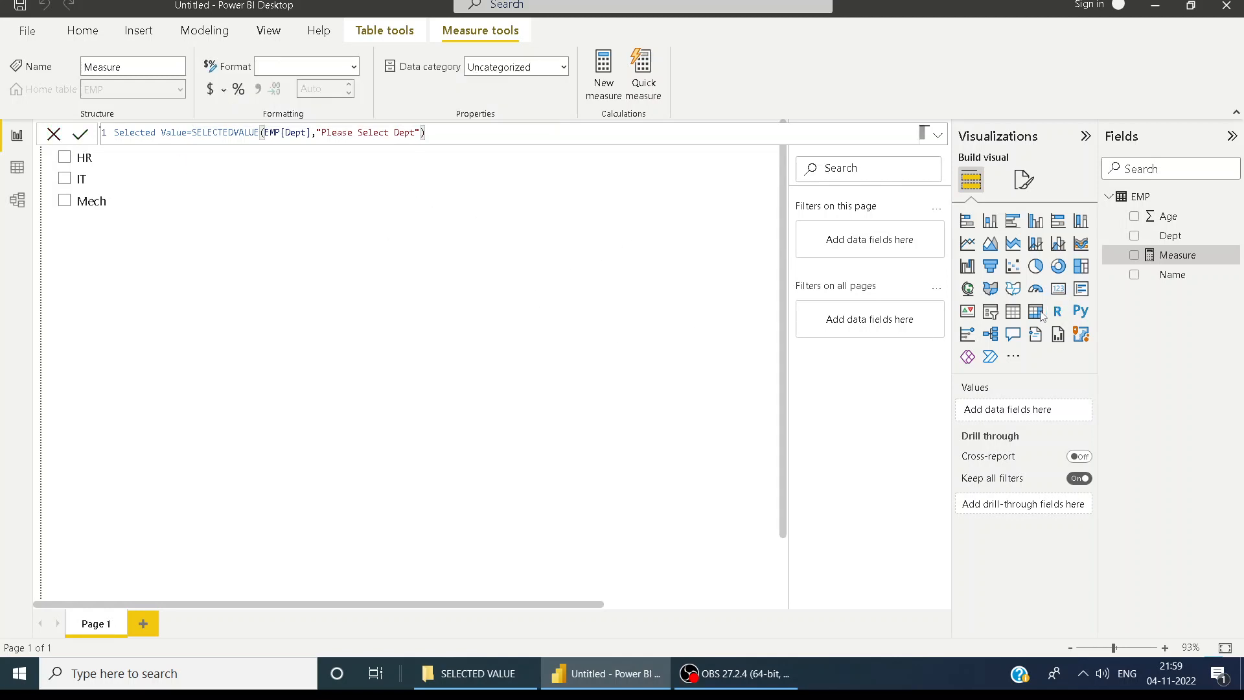
Add a card visual, move it to the middle of the report page and collapse the filters pane.
left_click(1058, 291)
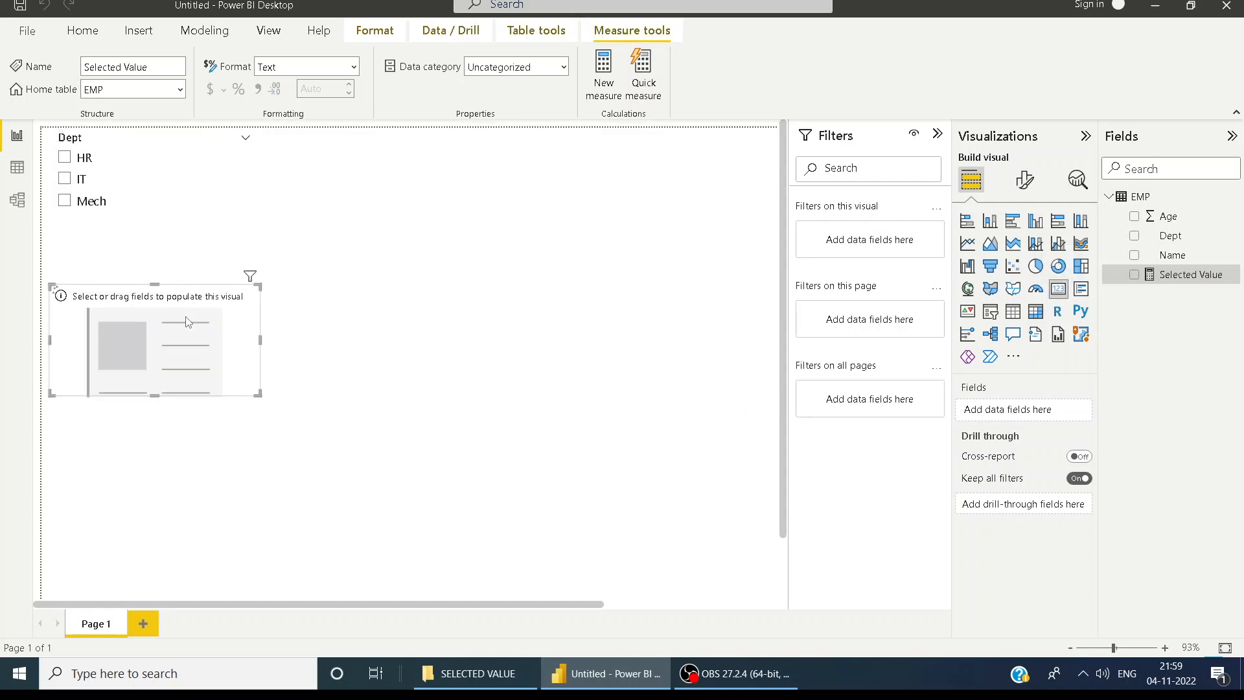
left_click_drag(186, 322, 533, 291)
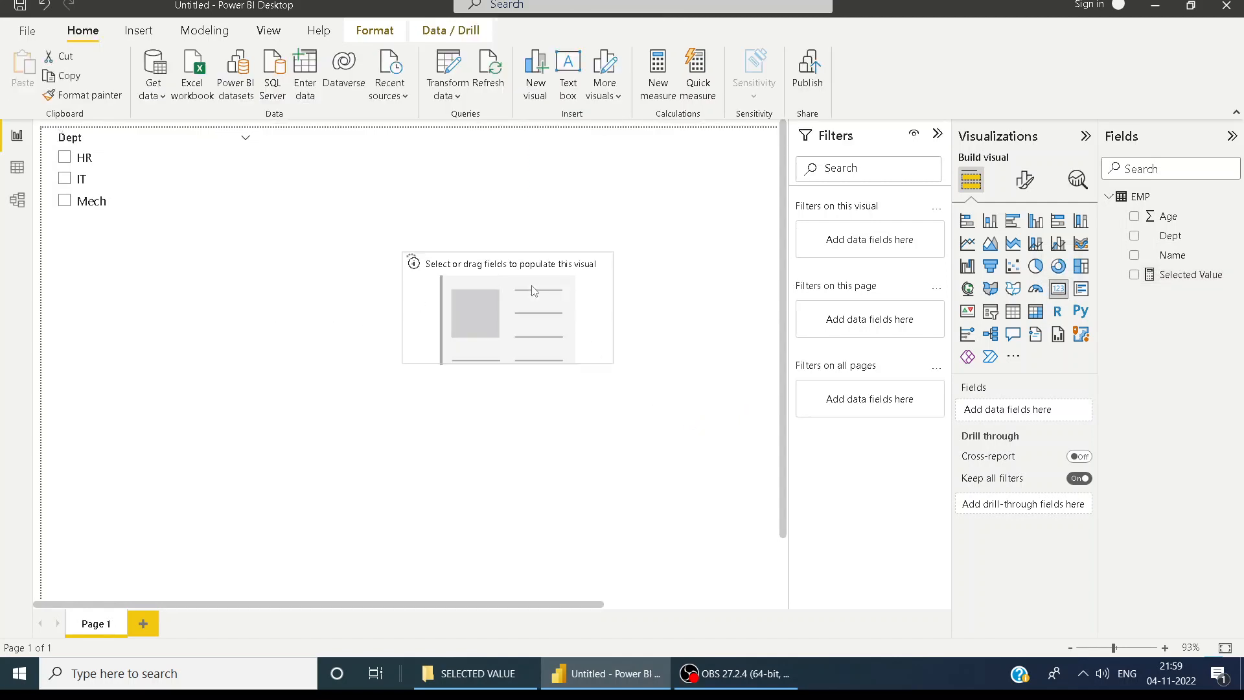
left_click(835, 142)
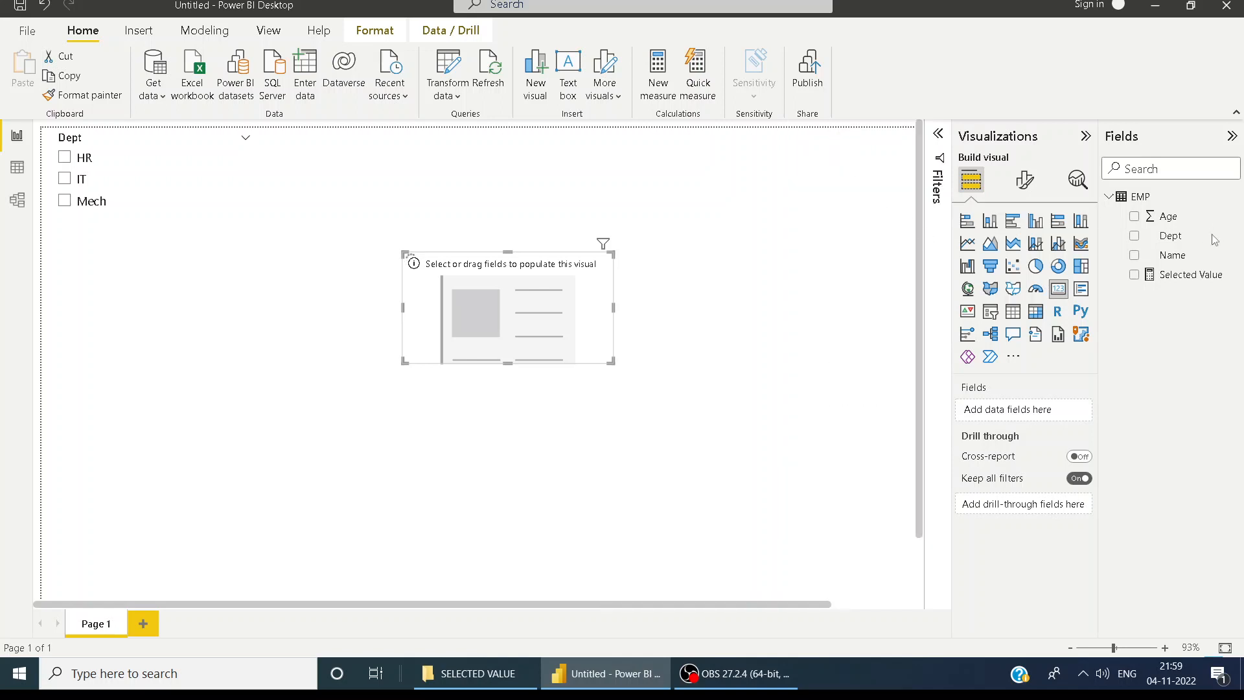
Add the Selected Value measure to the card and widen the card to fit its full text.
left_click(1178, 283)
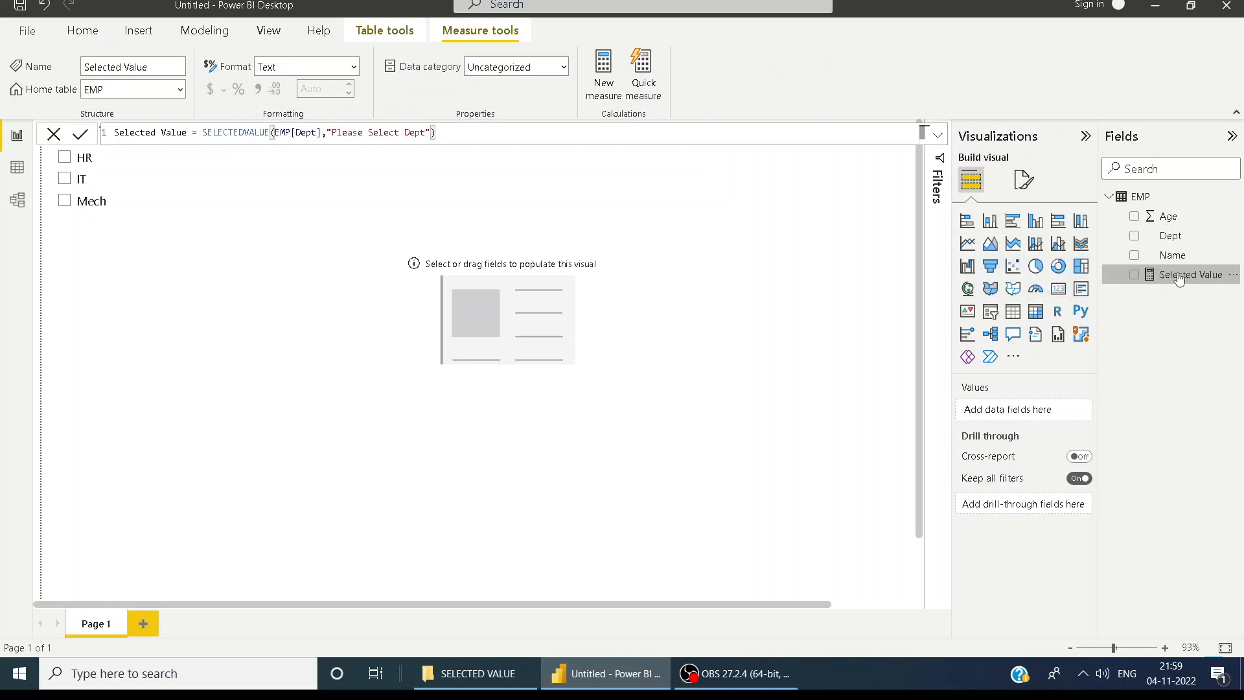
left_click_drag(1176, 282, 529, 314)
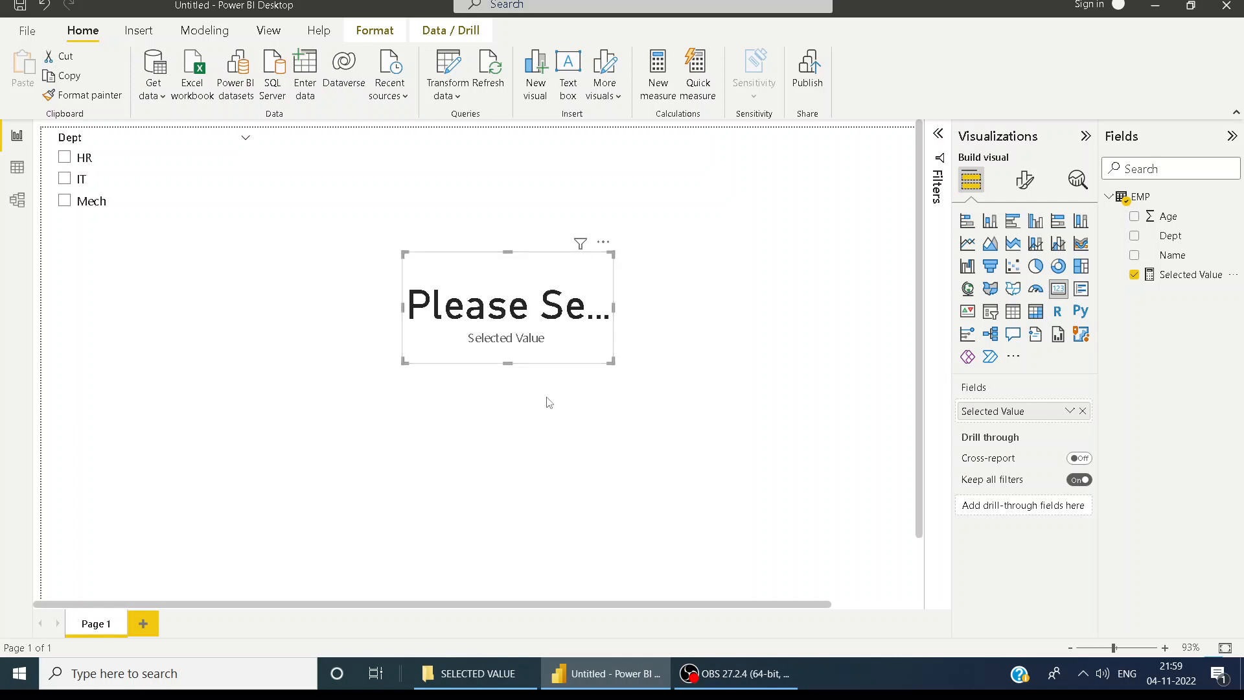
left_click_drag(613, 308, 787, 322)
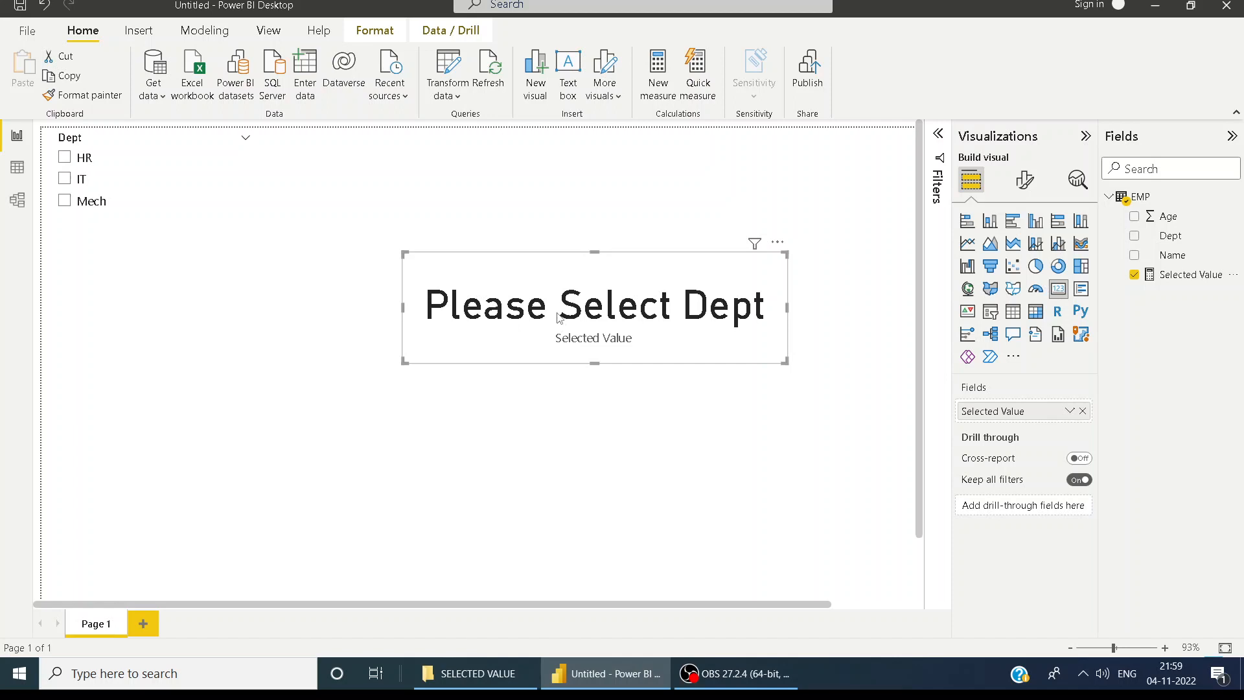
Test the card by selecting HR and then IT in the Dept slicer.
left_click(65, 157)
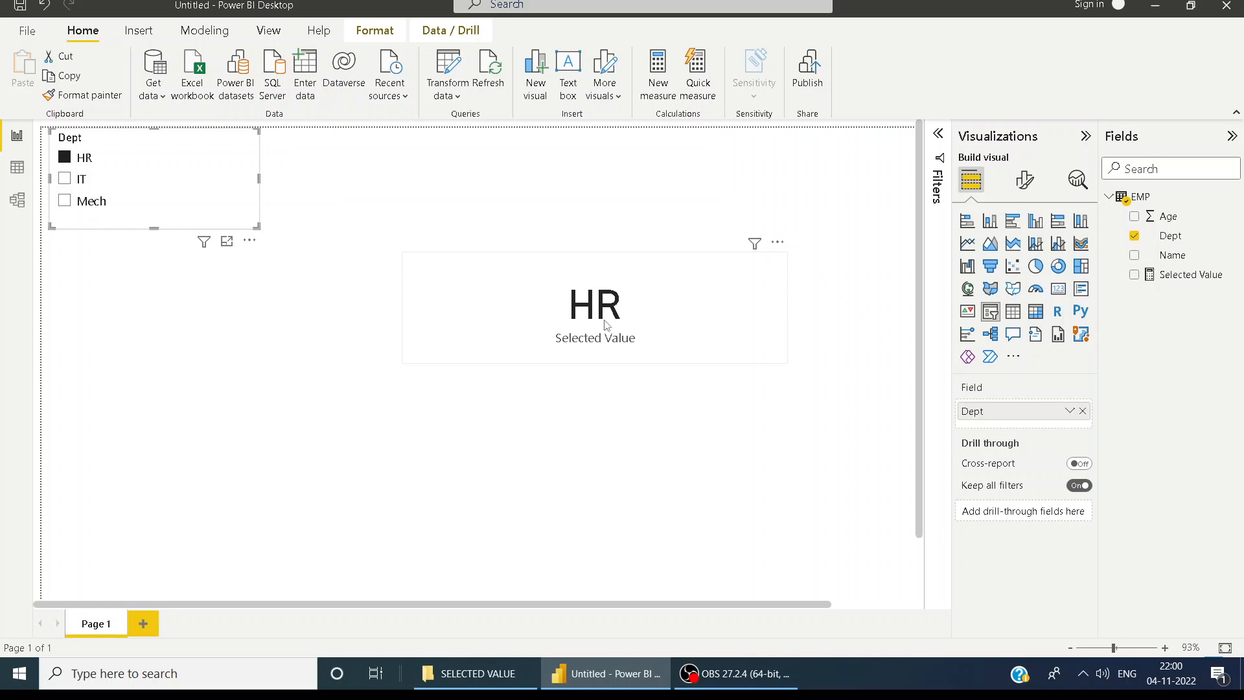
left_click(65, 182)
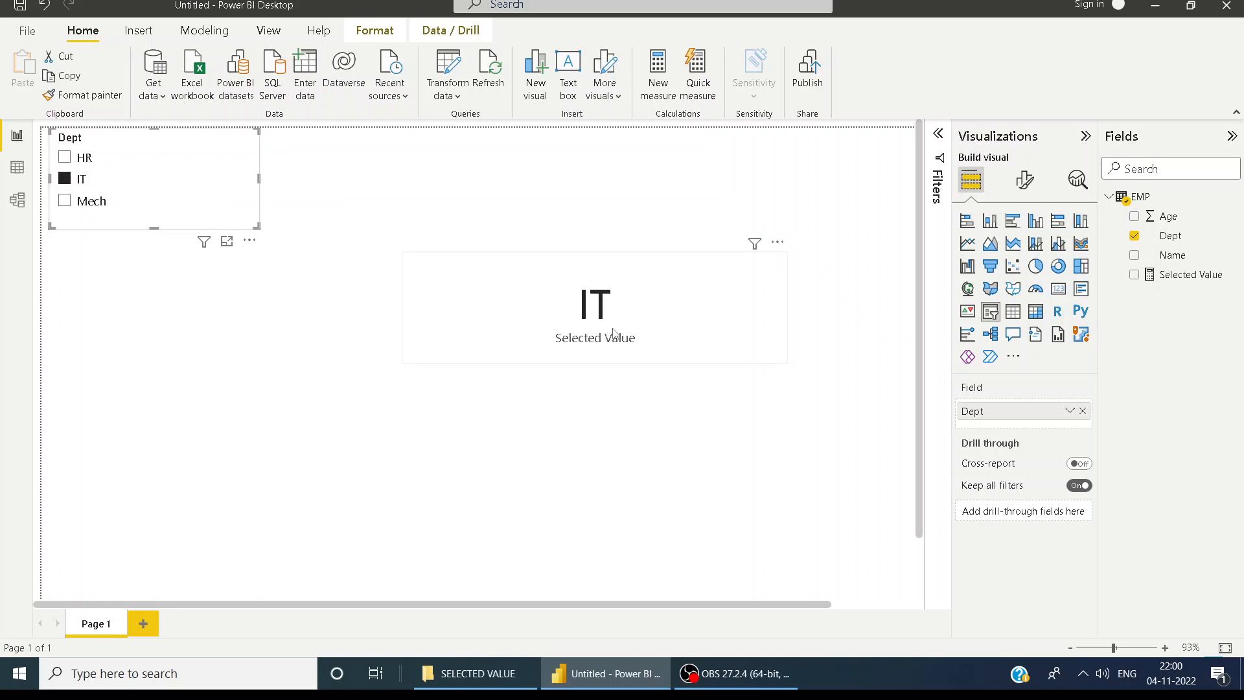